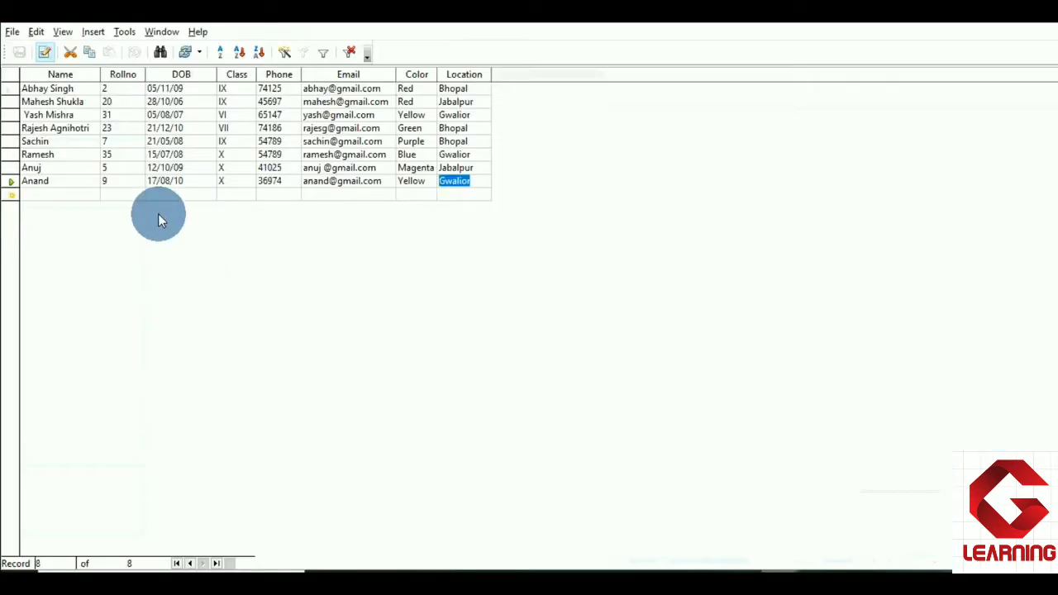
- Select the target student's record row, then close the Studentinfo table view
left_click(9, 141)
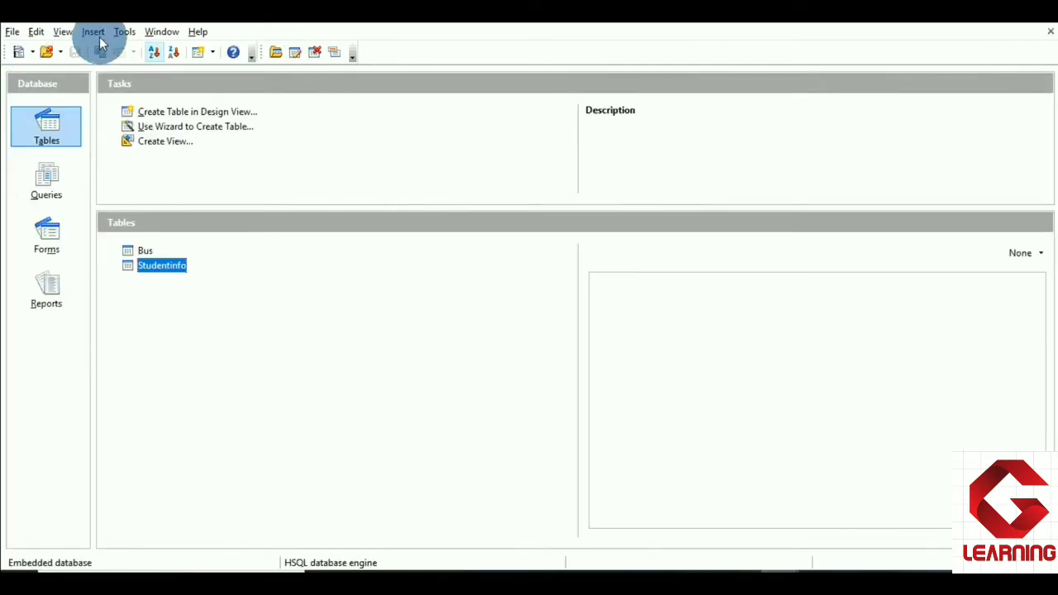
- In the SQL window, write a DELETE FROM "Studentinfo" statement matching the student's "Name"
left_click(121, 34)
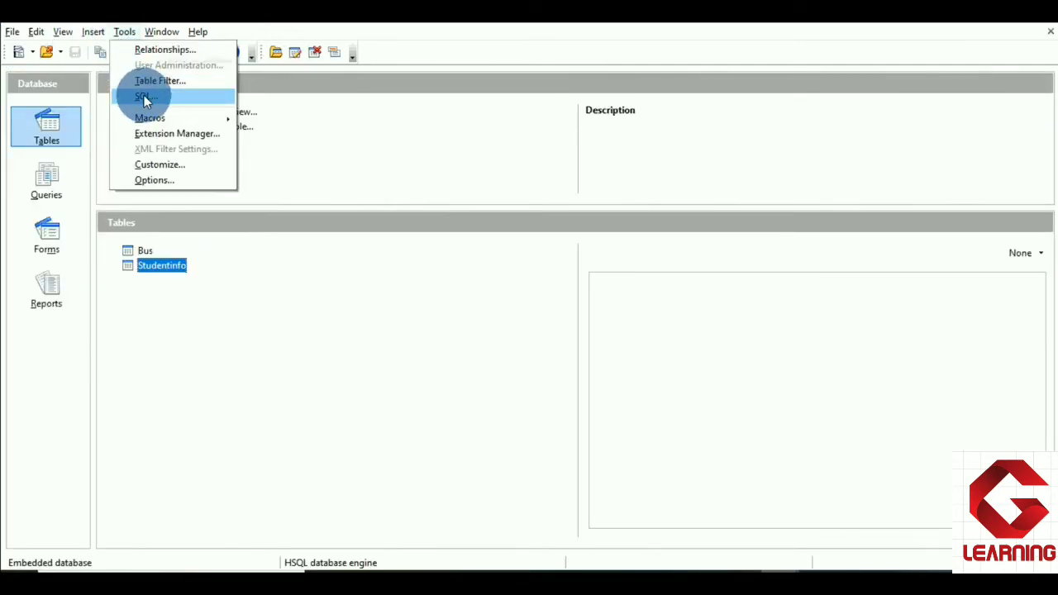
left_click(167, 97)
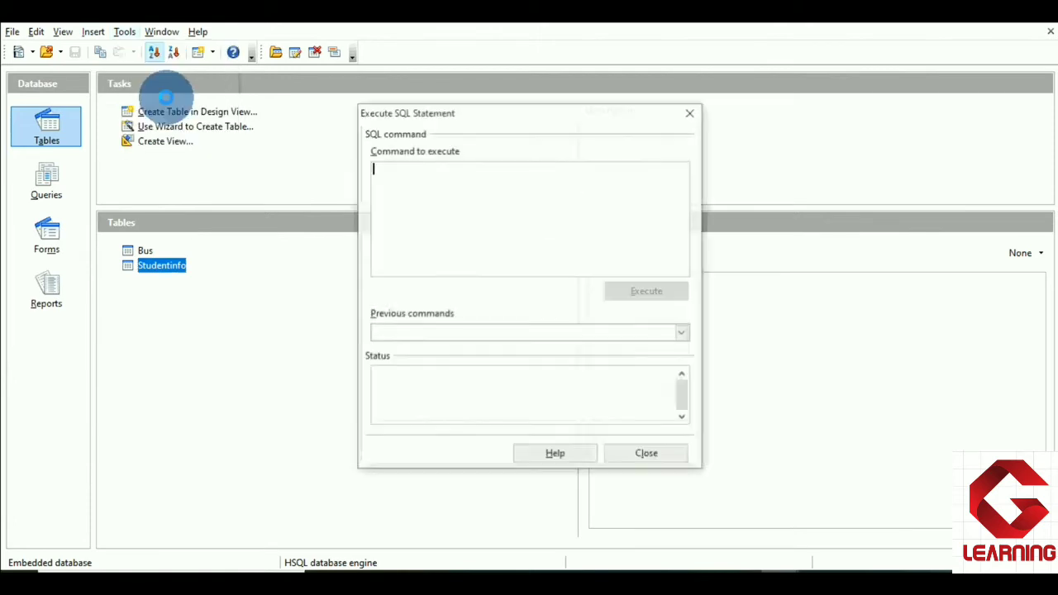
type("Delete")
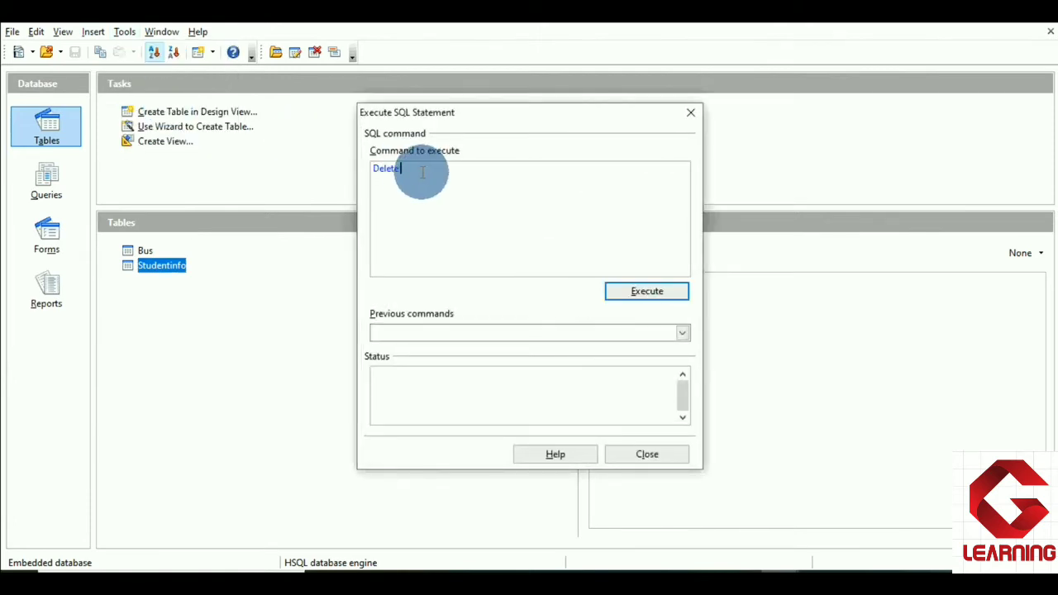
type(" fro")
key("BackSpace")
key("BackSpace")
type("rom")
type("\"Studentinfo\"")
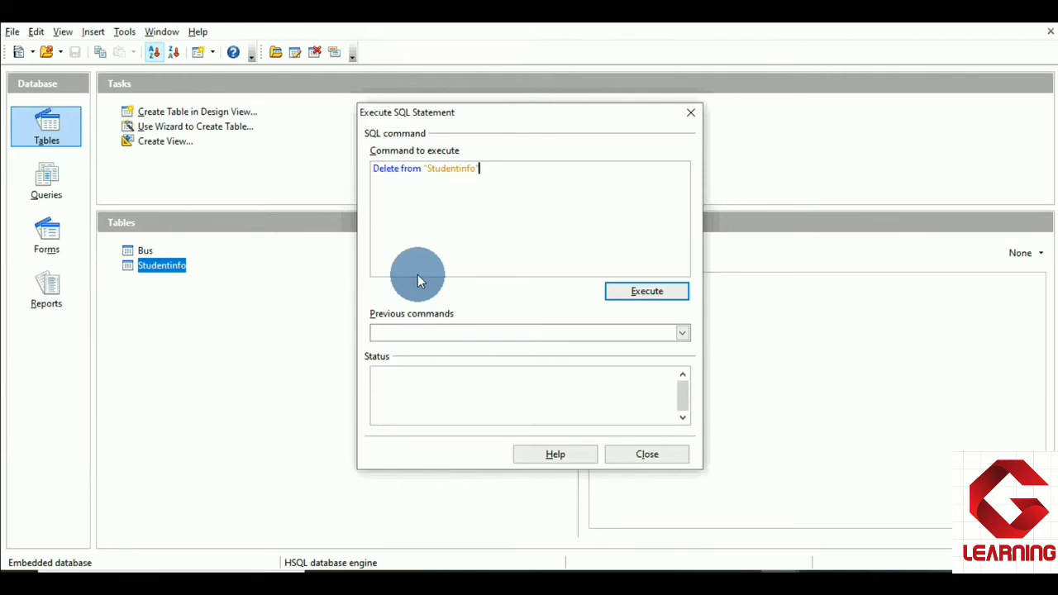
type("where \"Name\" = 'Sachin';")
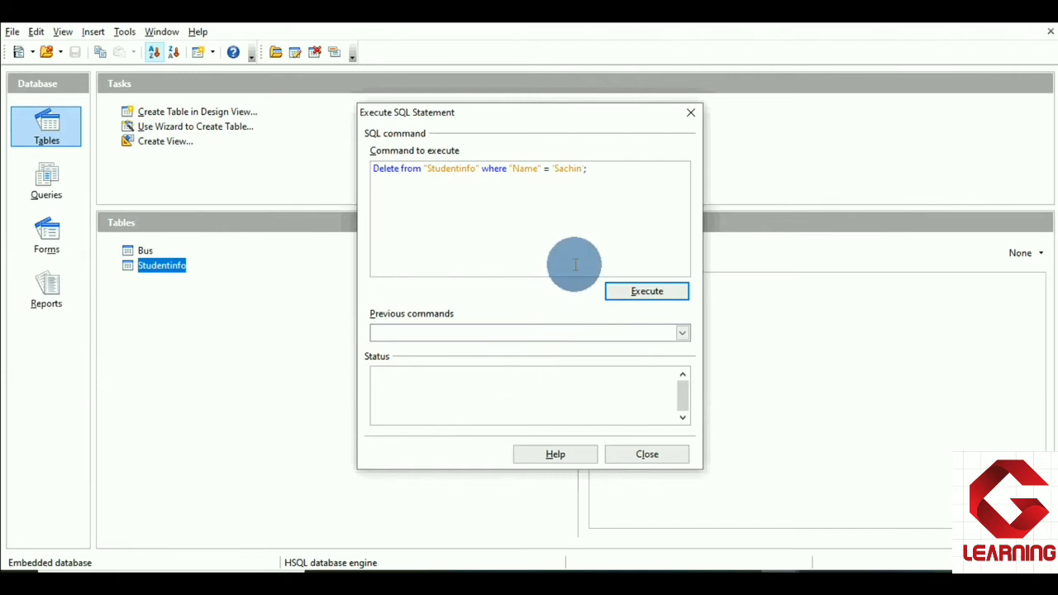
- Review the statement's parts, execute the DELETE, and confirm the success status message
left_click(373, 170)
left_click_drag(373, 170, 582, 170)
left_click(431, 173)
left_click(554, 169)
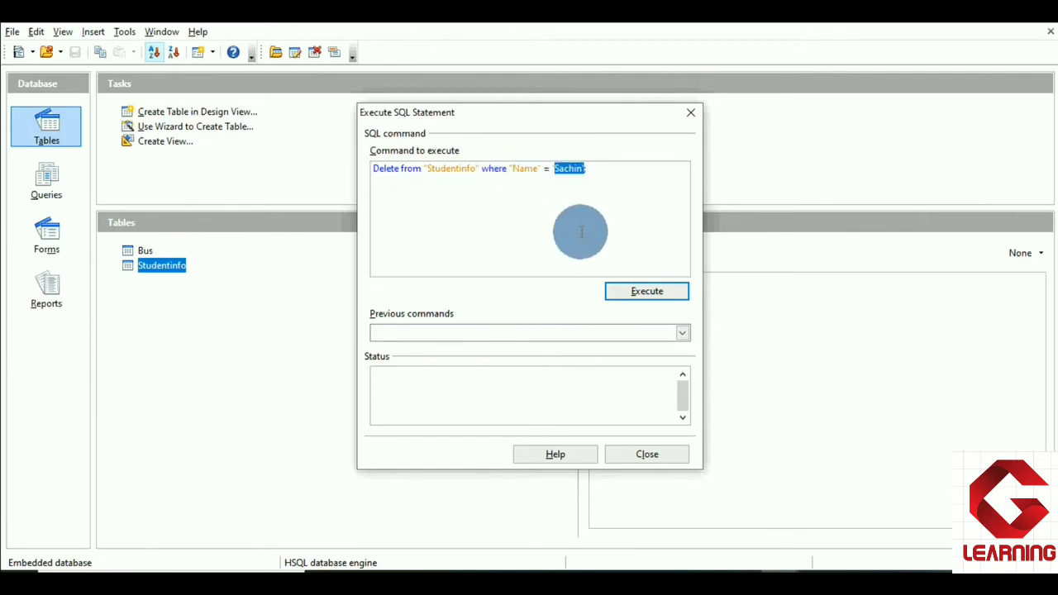
left_click(505, 232)
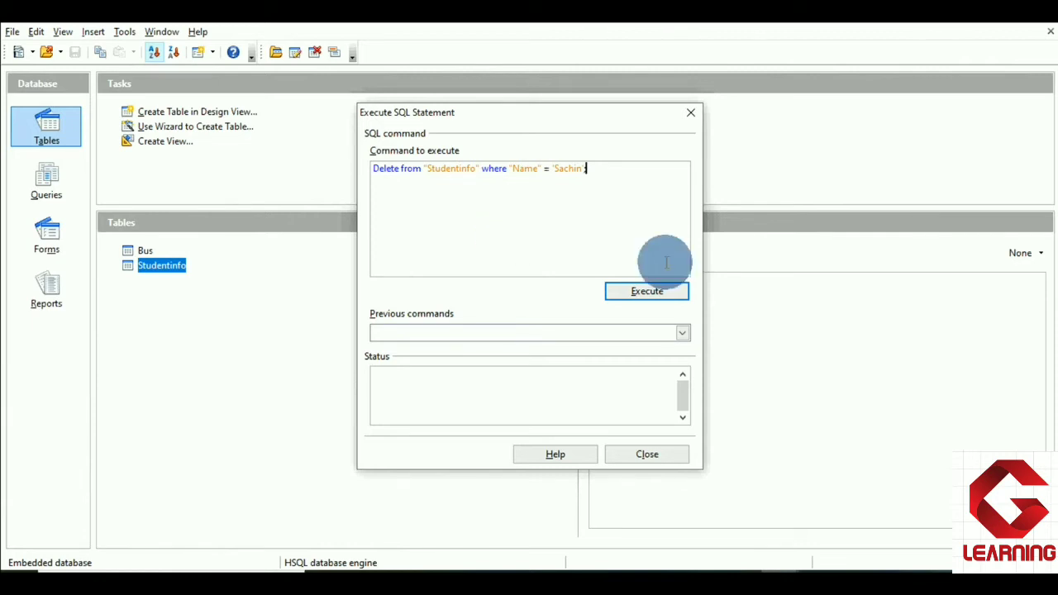
left_click(648, 291)
left_click_drag(379, 374, 534, 385)
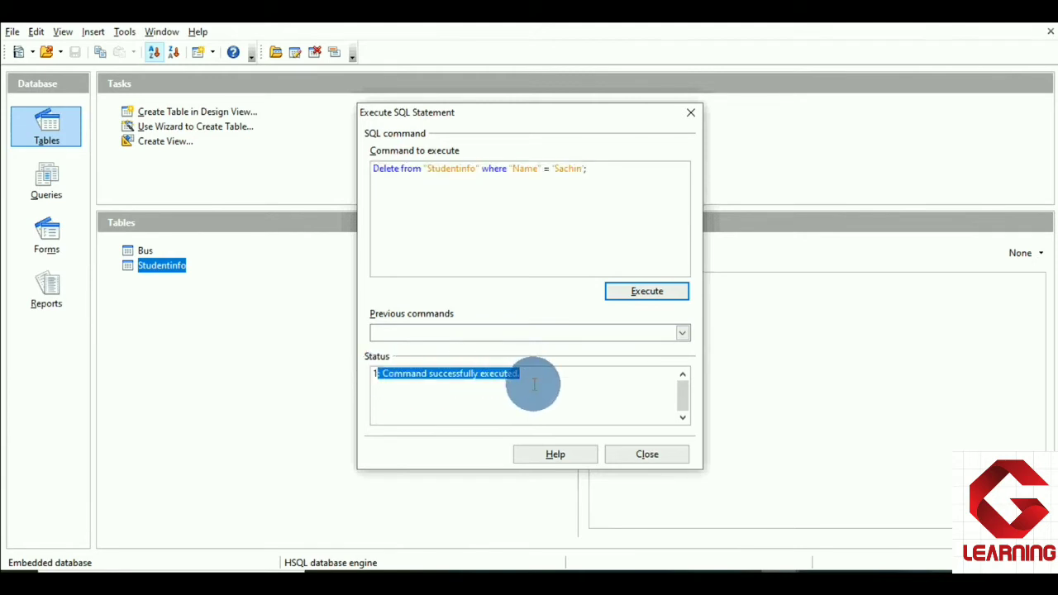
left_click_drag(366, 378, 536, 383)
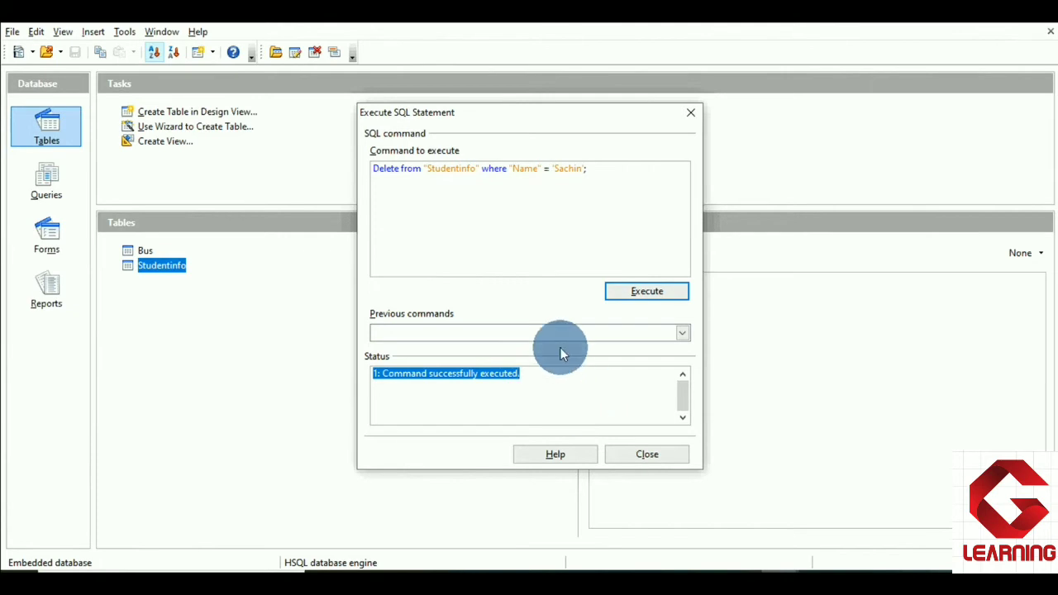
- Refresh the Studentinfo data to show seven records, then select the three Class X rows
left_click(650, 455)
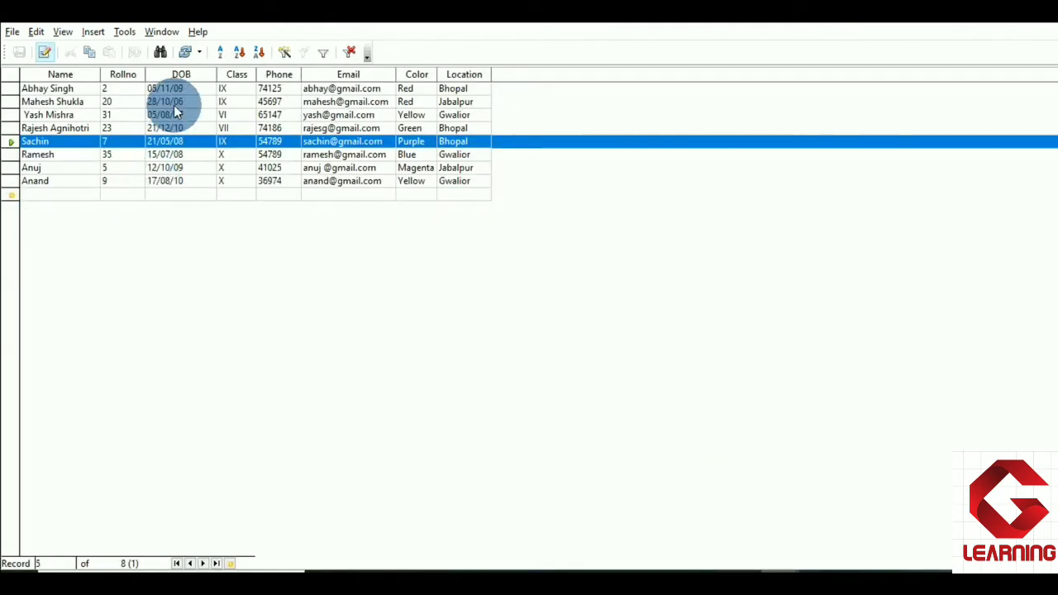
left_click(185, 52)
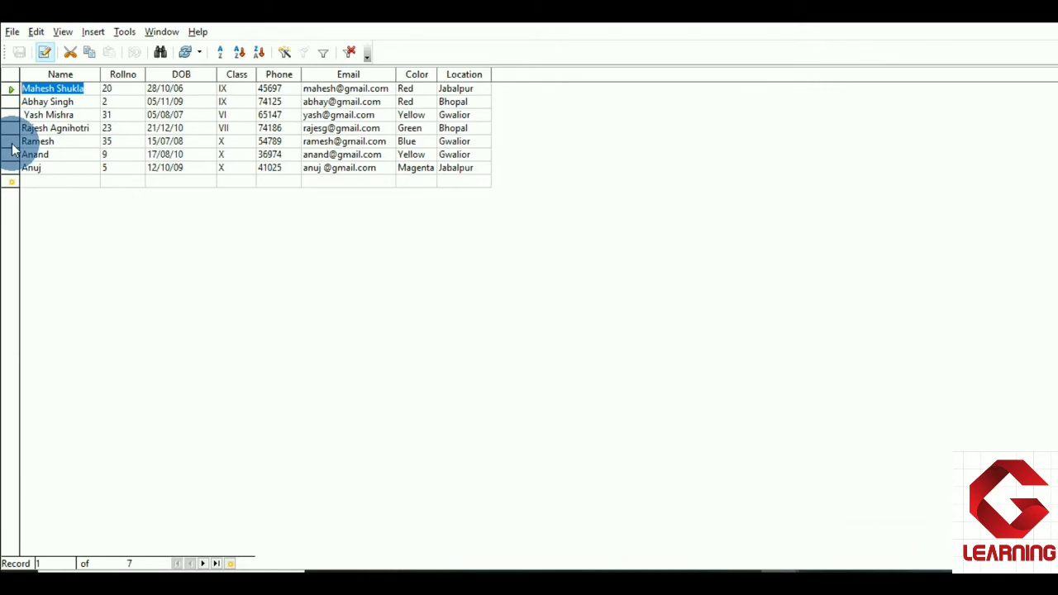
left_click(11, 142)
left_click(10, 155)
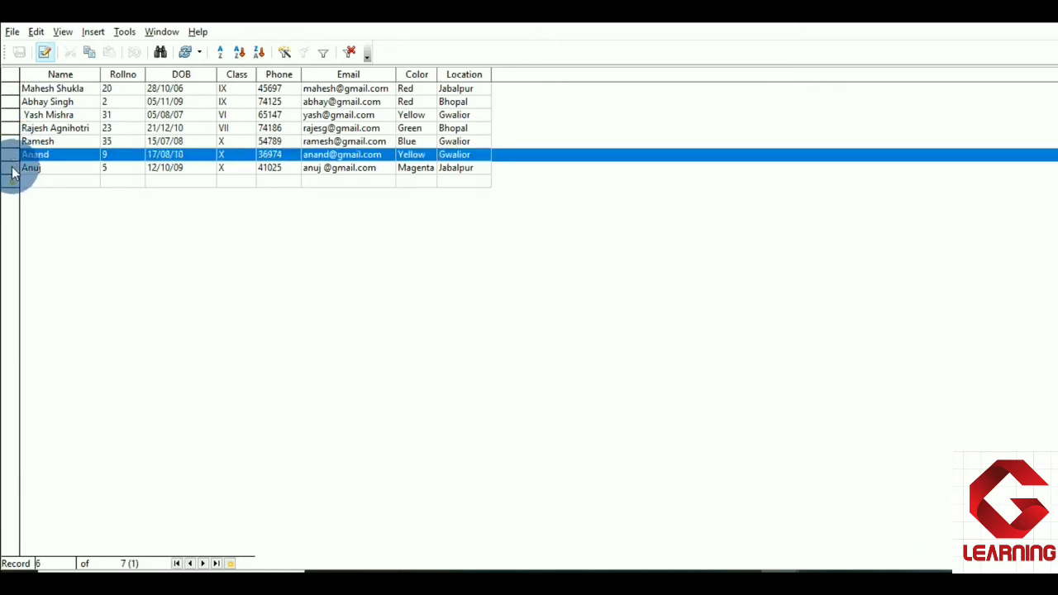
left_click(11, 168)
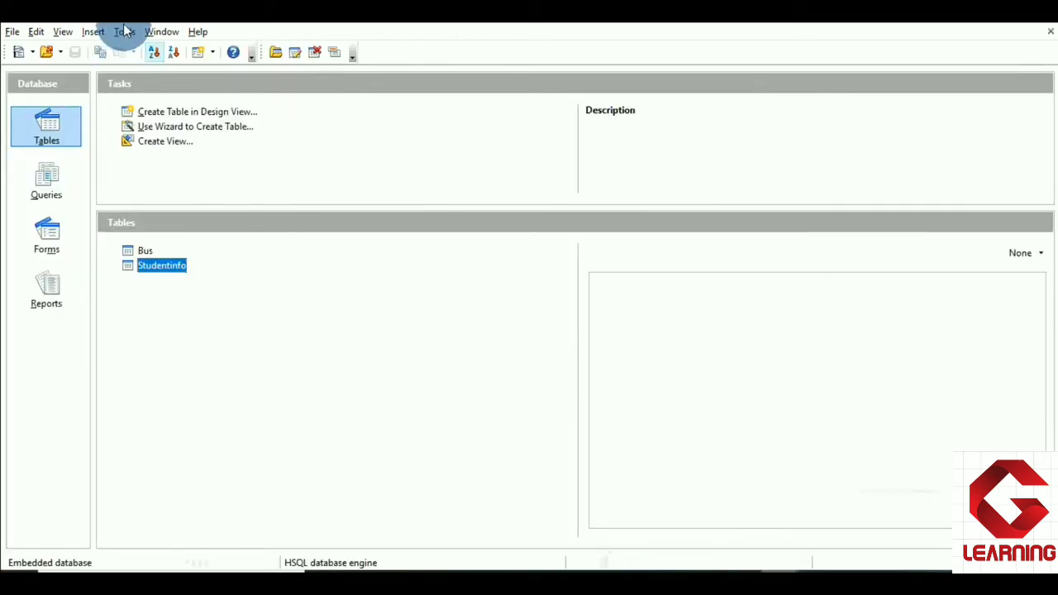
- Execute Delete from "Studentinfo" where "Class" = 'X' in the SQL window, then close it
left_click(124, 32)
left_click(142, 94)
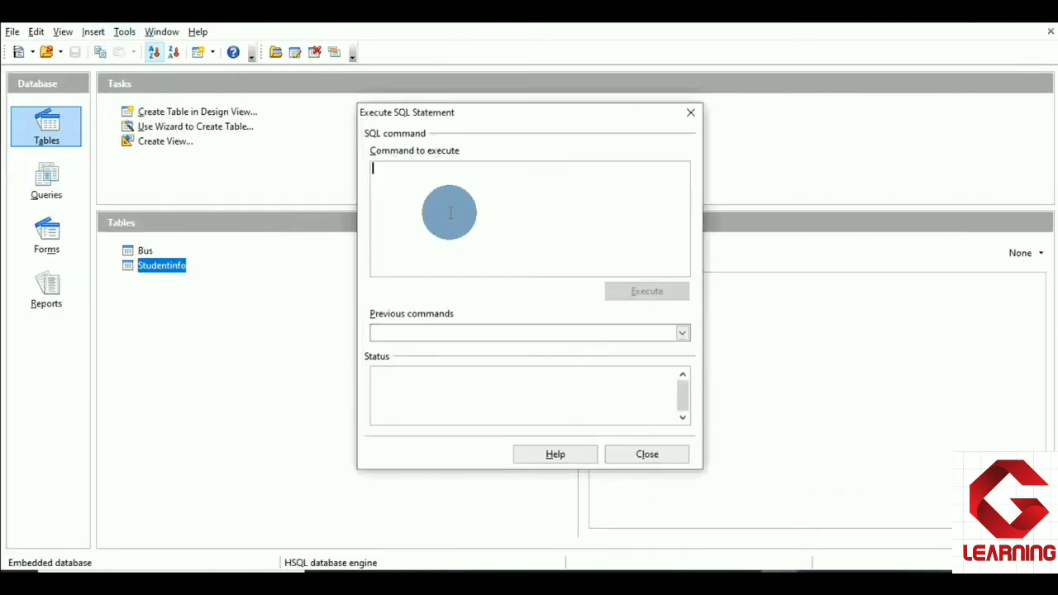
type("Delete fro")
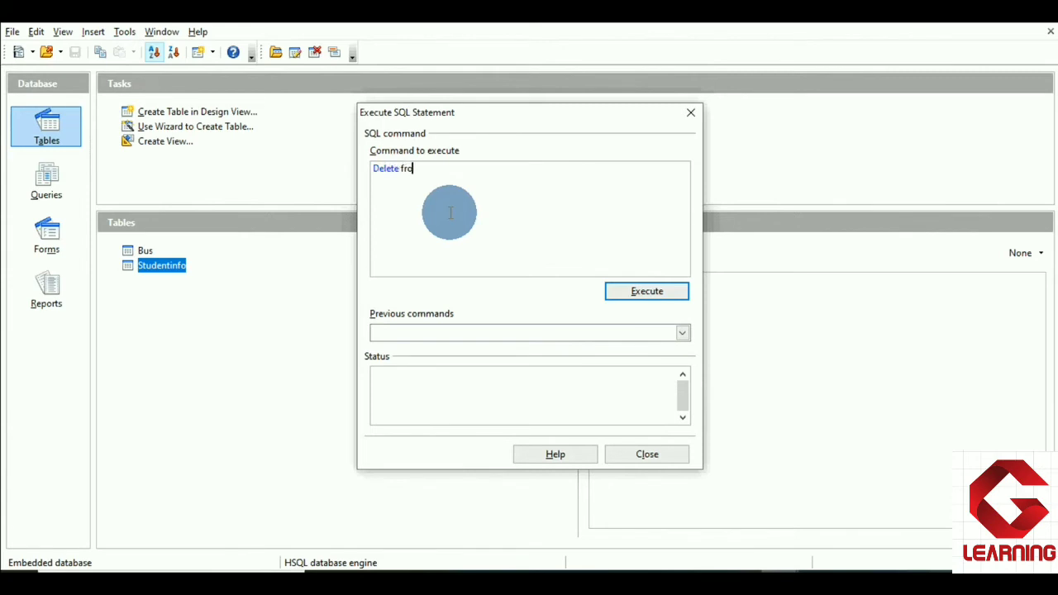
type("m \"Studentinfo\" where \"Class")
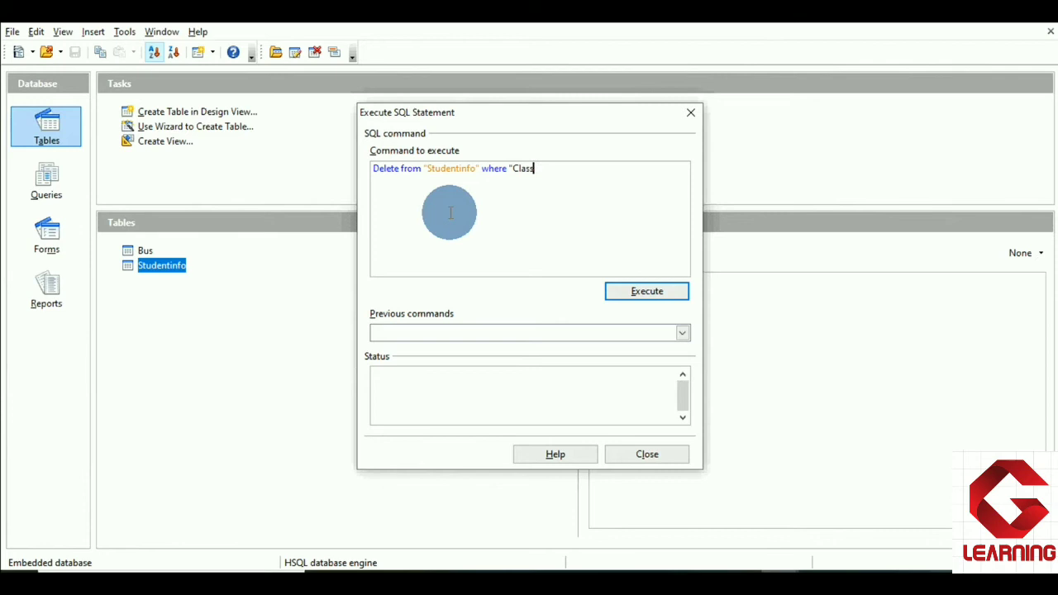
type("\" = 'X';")
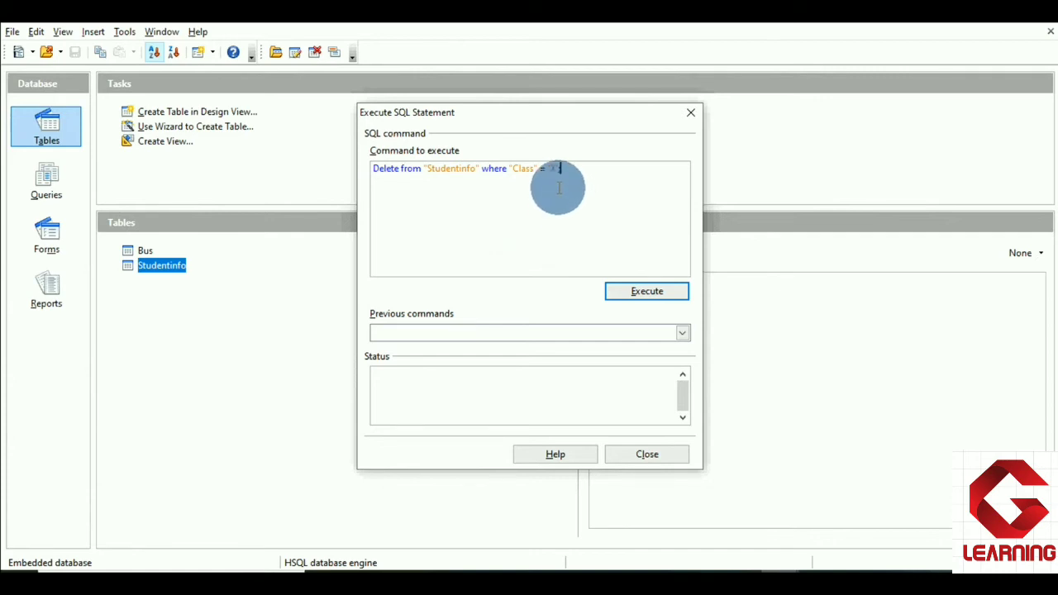
left_click(627, 291)
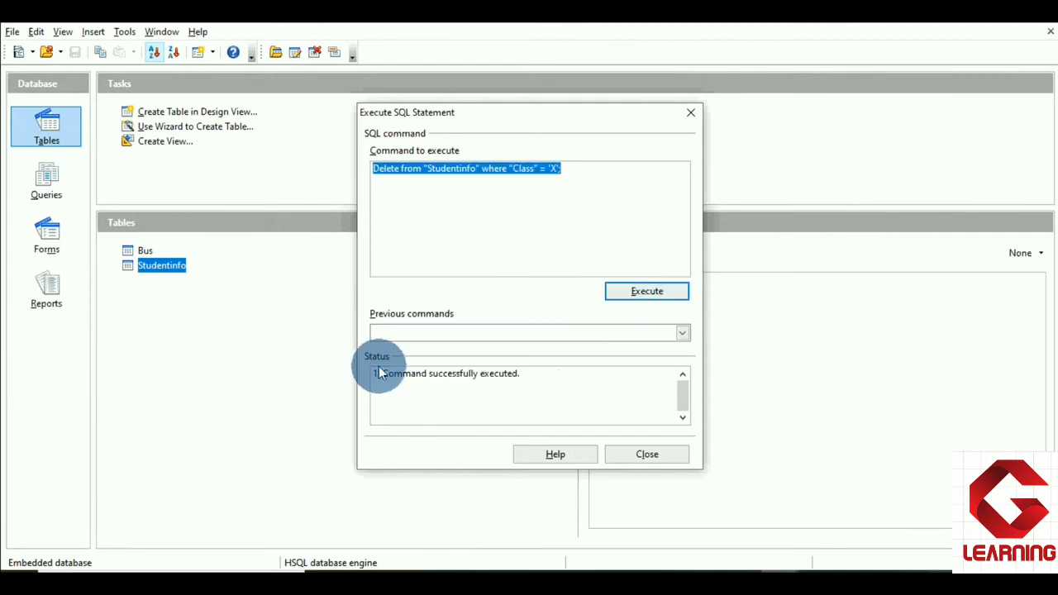
left_click_drag(382, 374, 538, 374)
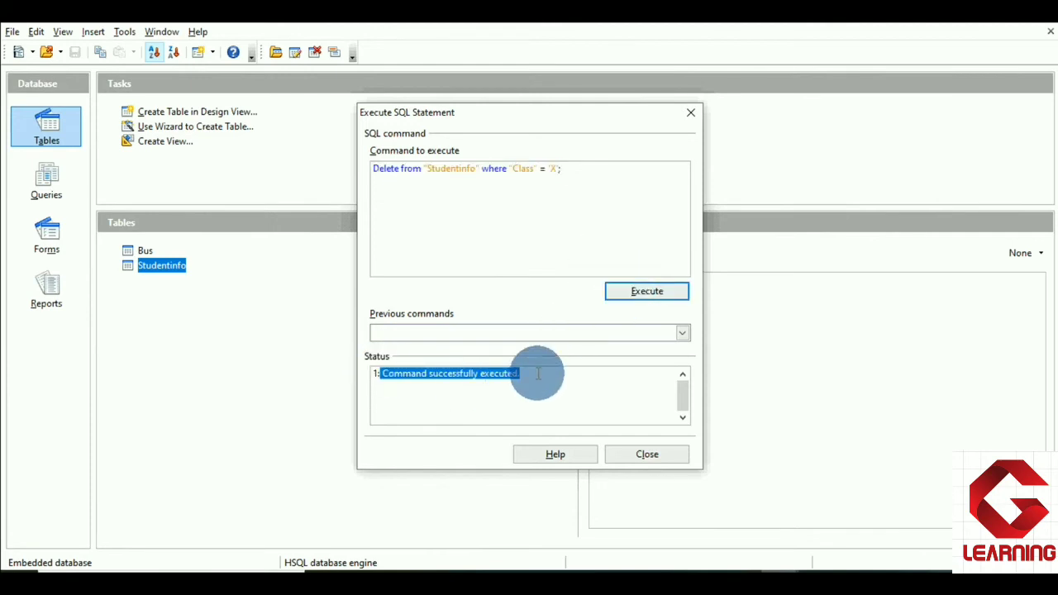
left_click(637, 455)
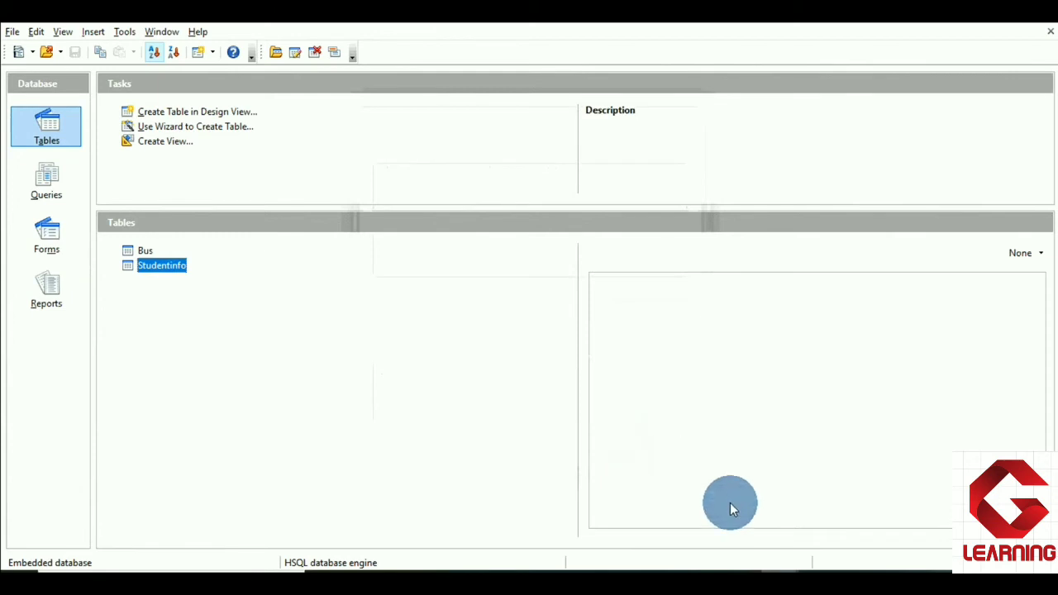
- Open the Studentinfo table from the Tables list to view its four remaining records
double_click(171, 265)
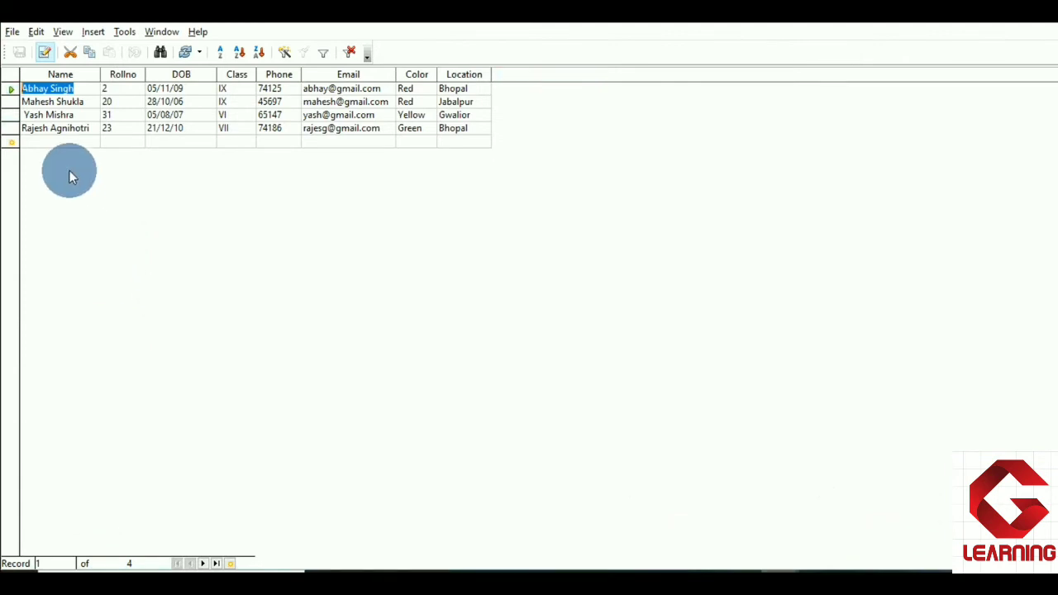
- Select the Name column and apply Sort Ascending to the Studentinfo records
left_click(62, 74)
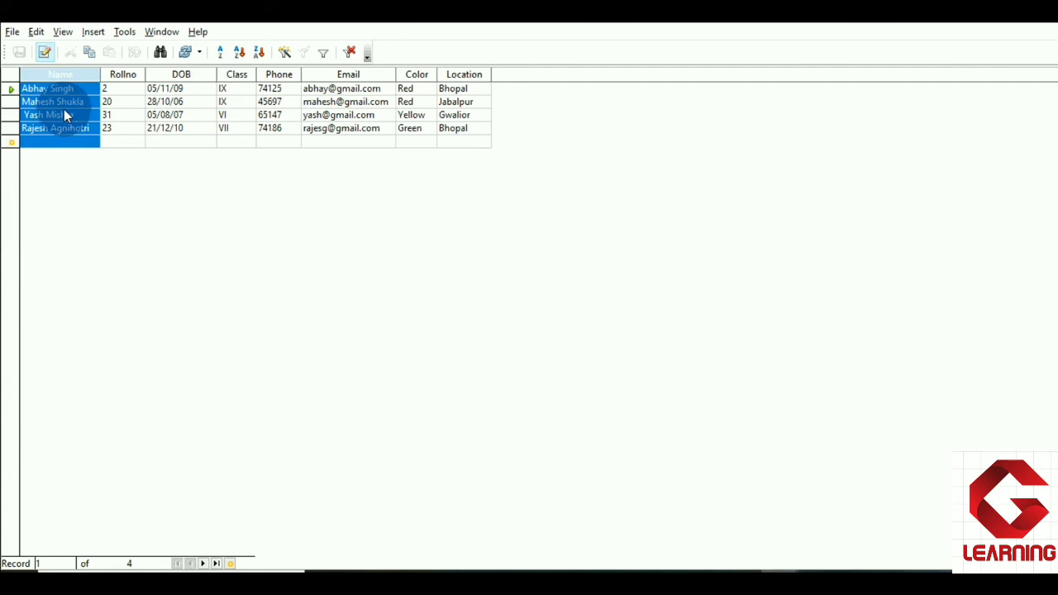
left_click(118, 143)
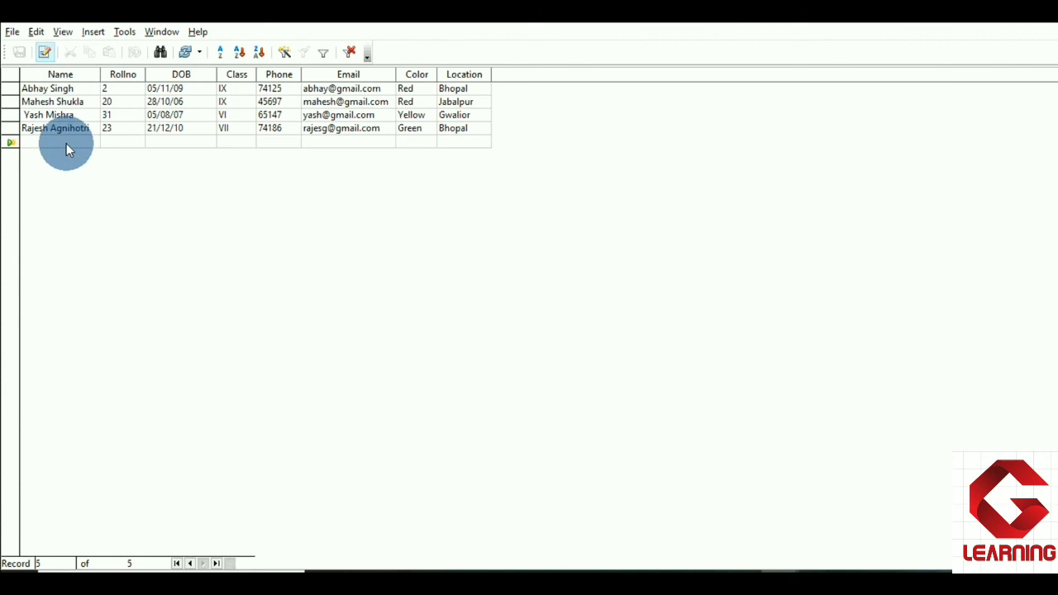
left_click(67, 76)
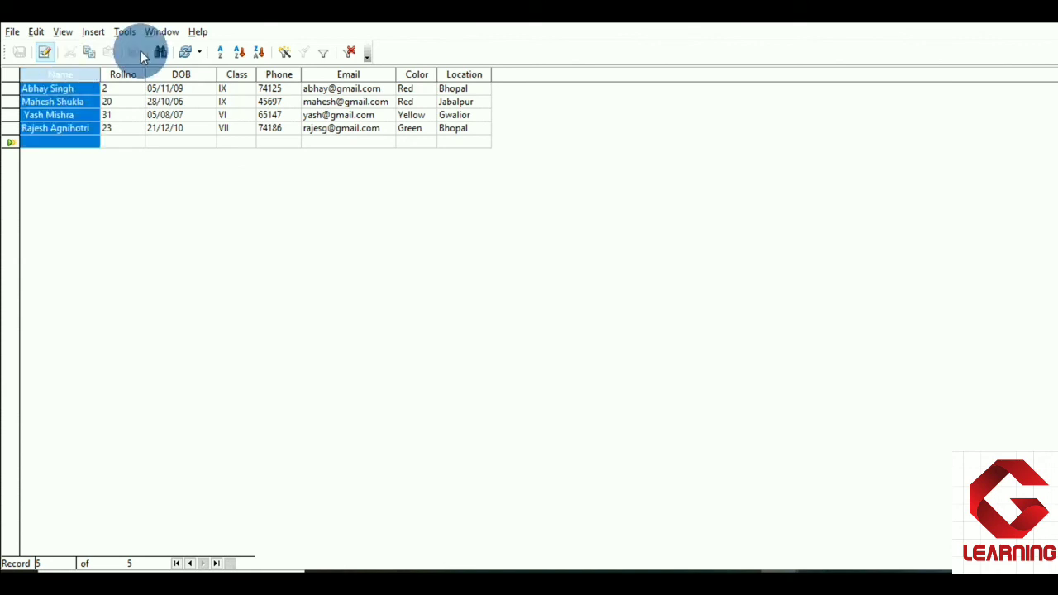
left_click(240, 53)
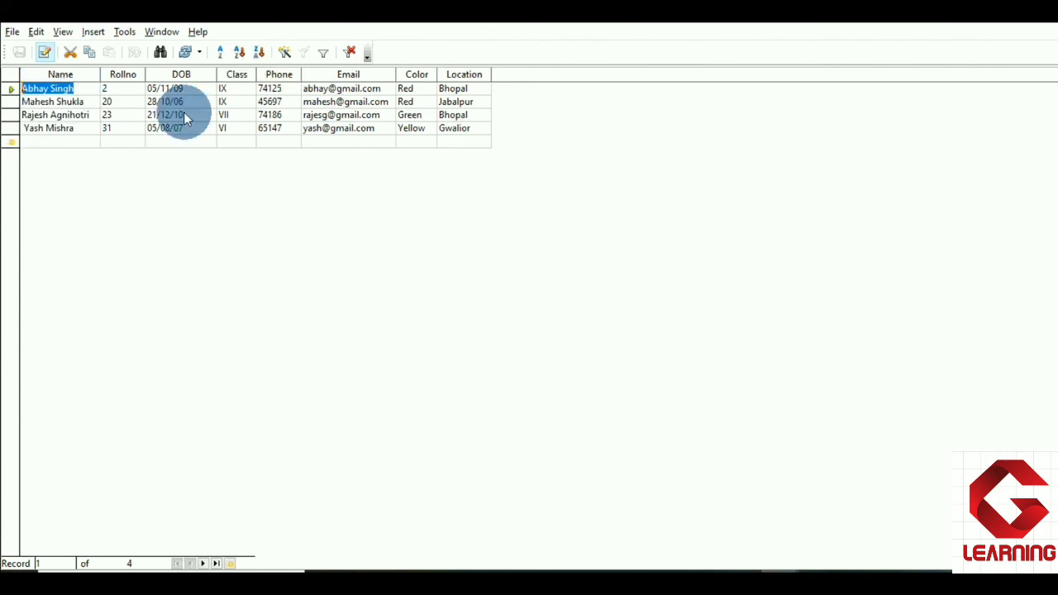